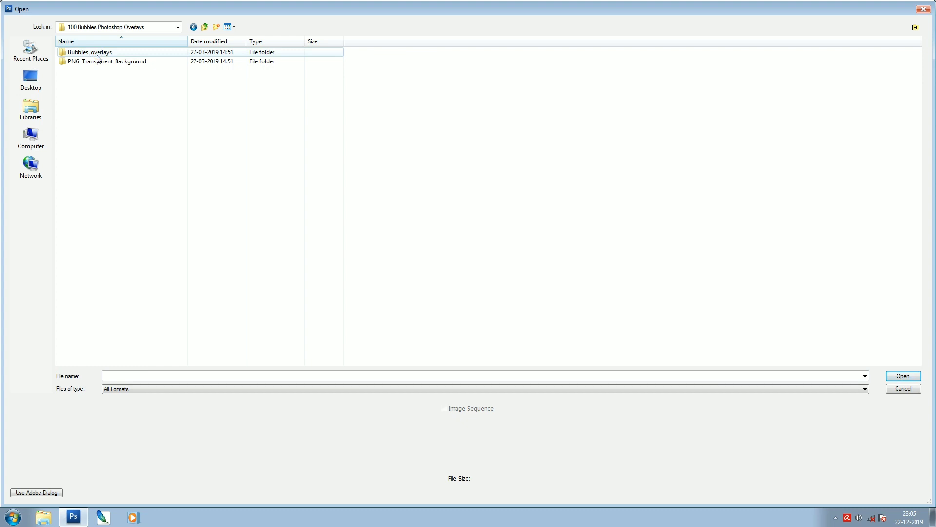
- Open the bubble overlay 7.jpg from the Bubbles_overlays folder, showing the files as enlarged thumbnails
double_click(97, 54)
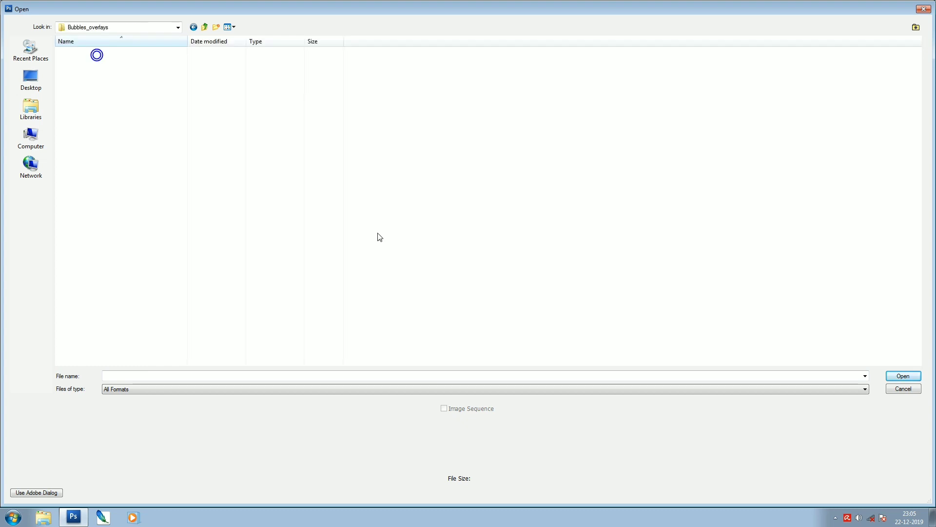
click(233, 28)
click(245, 48)
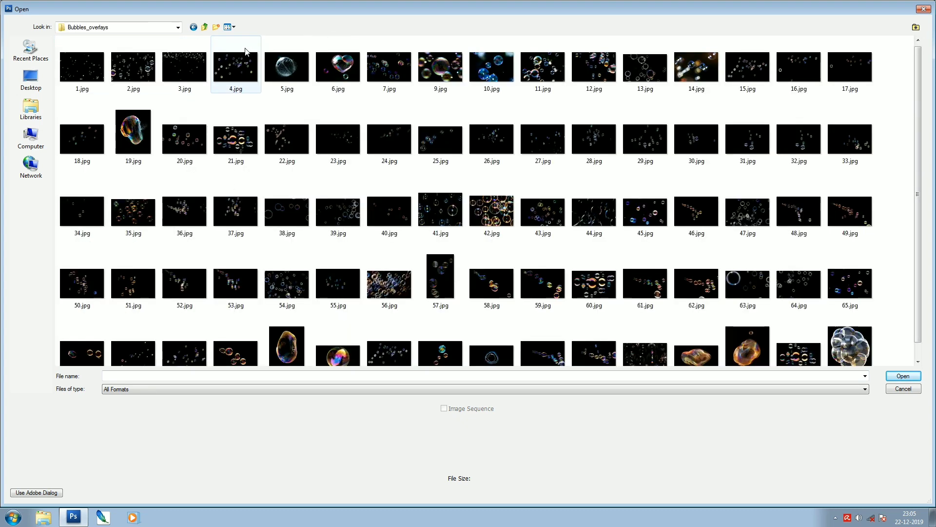
scroll(416, 204, up, 5)
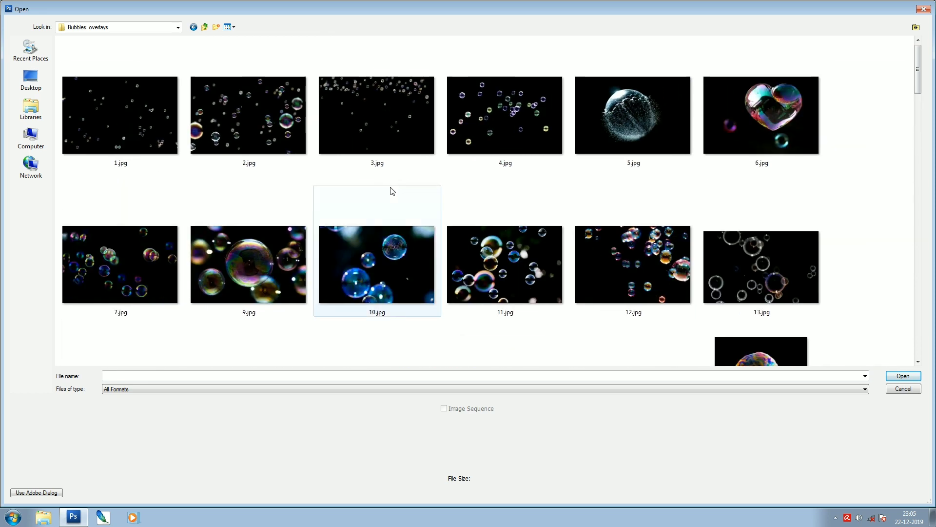
click(788, 110)
click(107, 269)
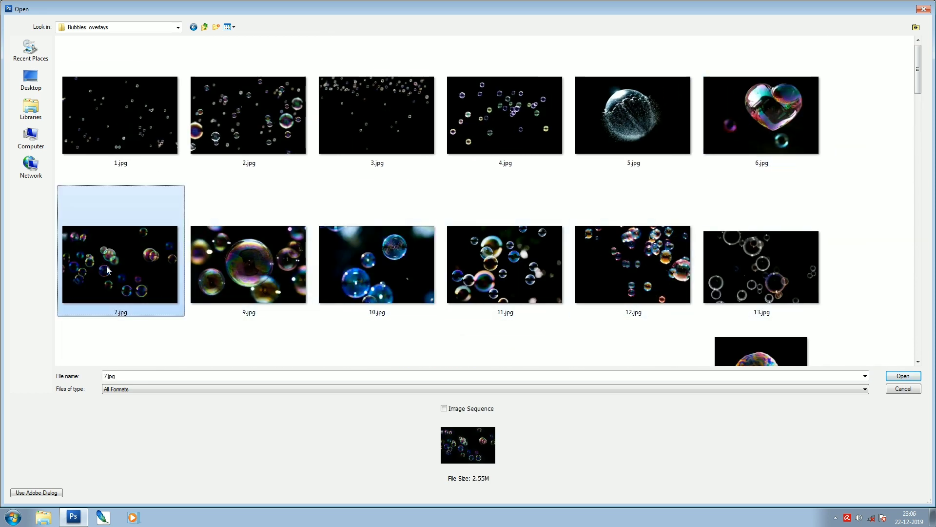
click(902, 376)
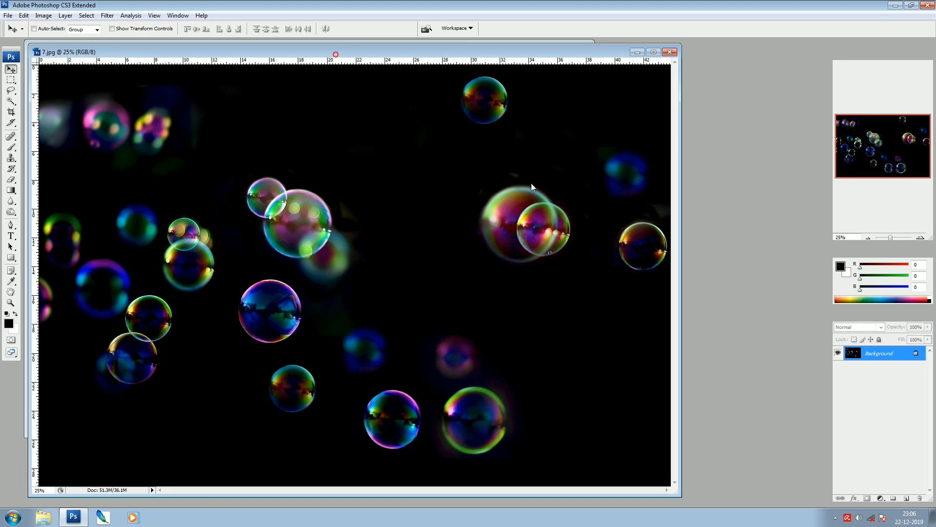
- Copy the 7.jpg bubble overlay into the portrait photo as a new layer and close 7.jpg
drag(333, 51, 595, 237)
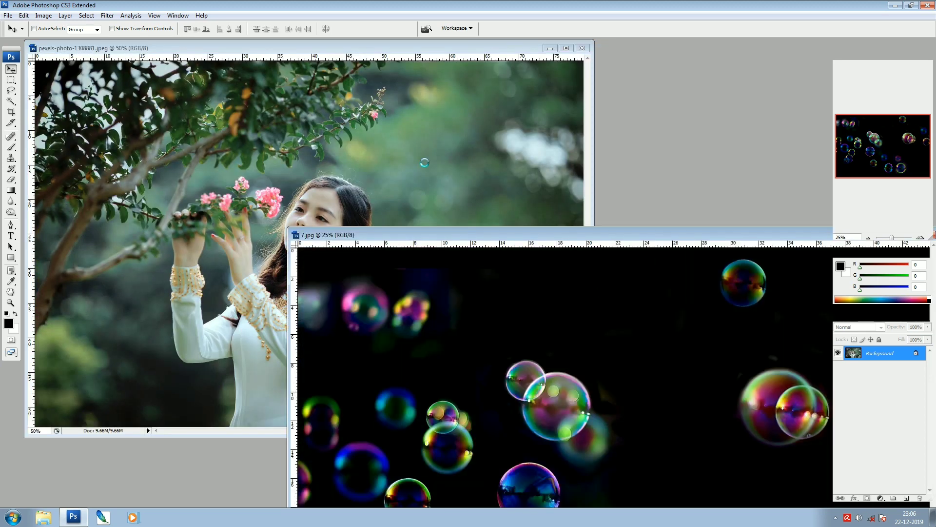
click(713, 300)
key(ctrl+w)
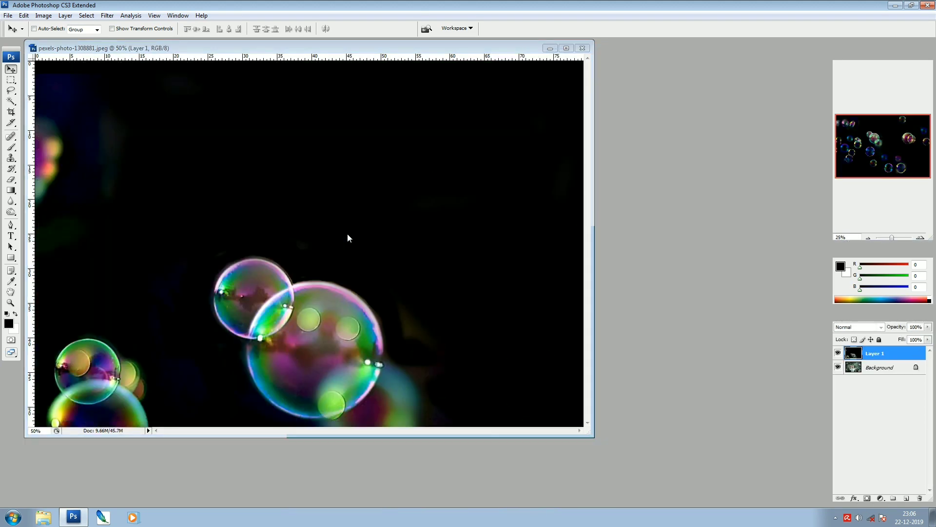
- Scale the bubble overlay layer down proportionally and position it so it covers the whole photo
key(f)
key(ctrl+minus)
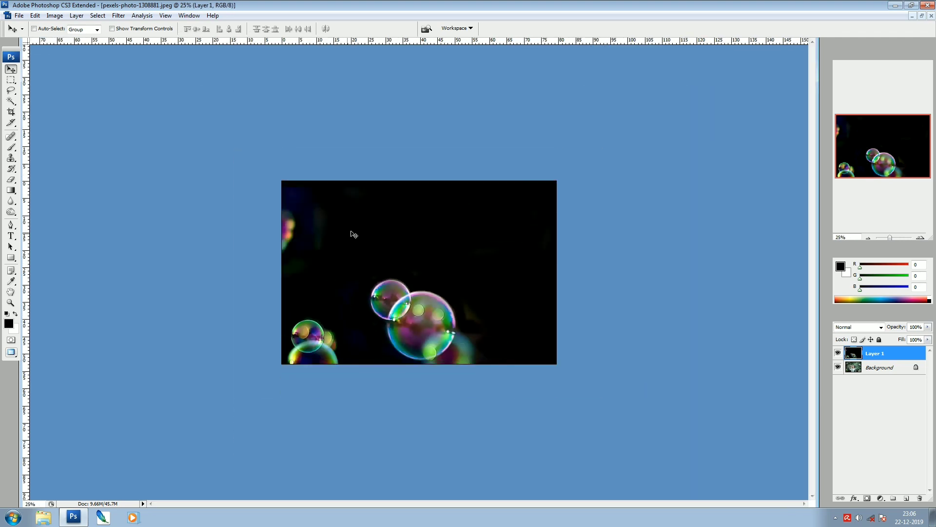
key(ctrl+t)
drag(794, 163, 591, 304)
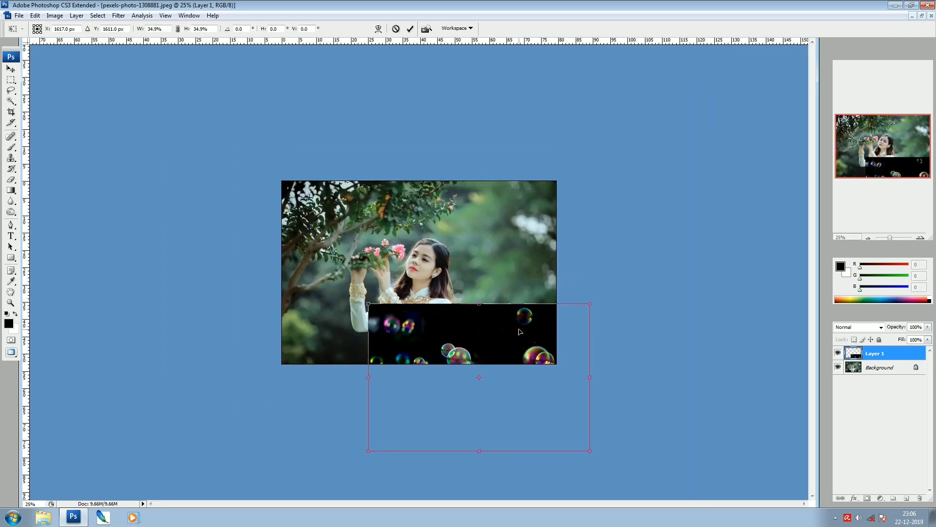
drag(519, 331, 464, 224)
drag(536, 196, 565, 178)
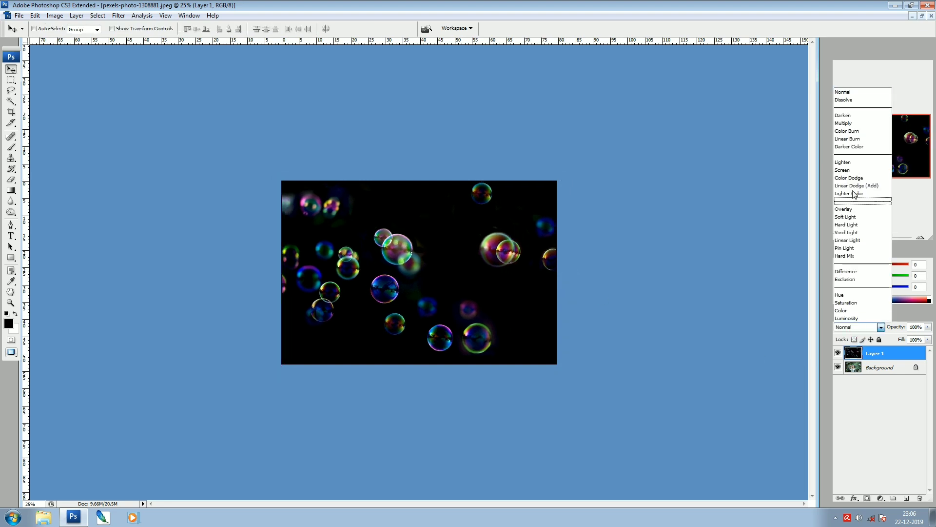
- Set Layer 1's blend mode to Screen to drop the overlay's black background
click(846, 162)
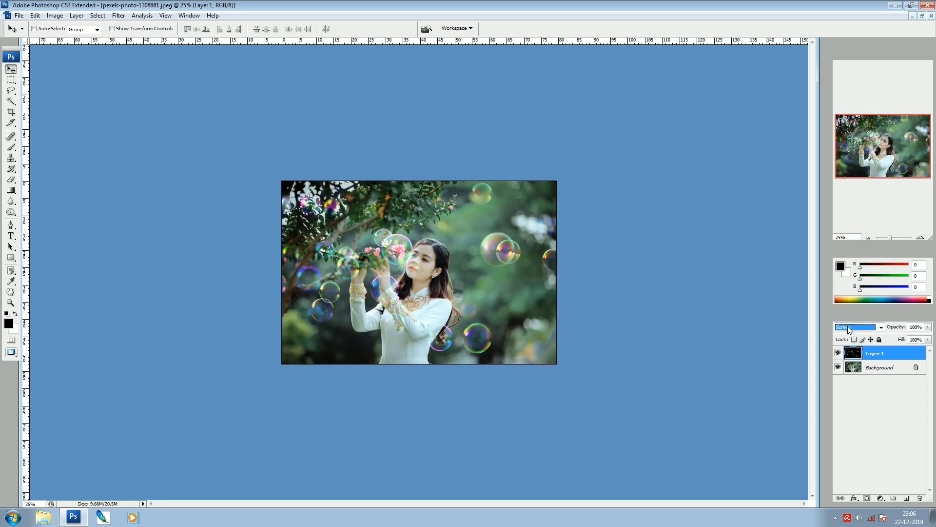
scroll(850, 330, up, 1)
scroll(849, 330, down, 1)
key(ctrl+plus)
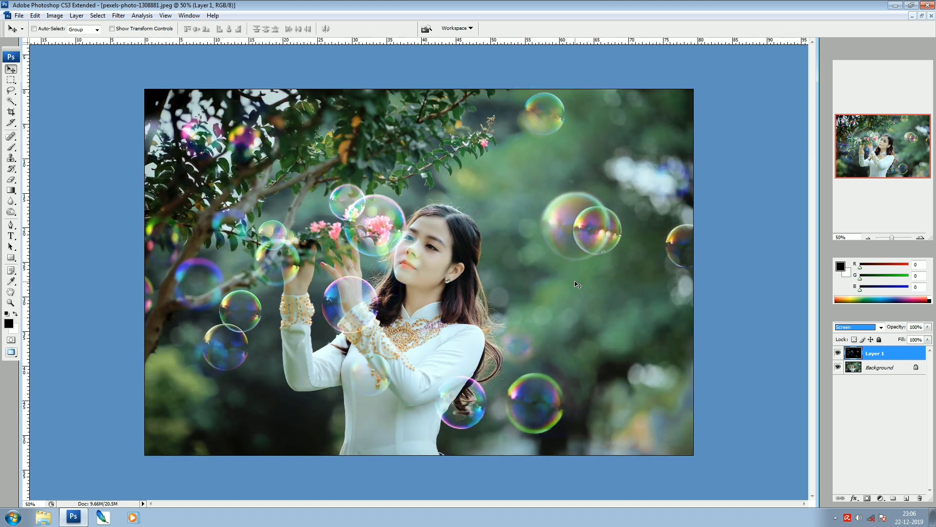
key(ctrl+plus)
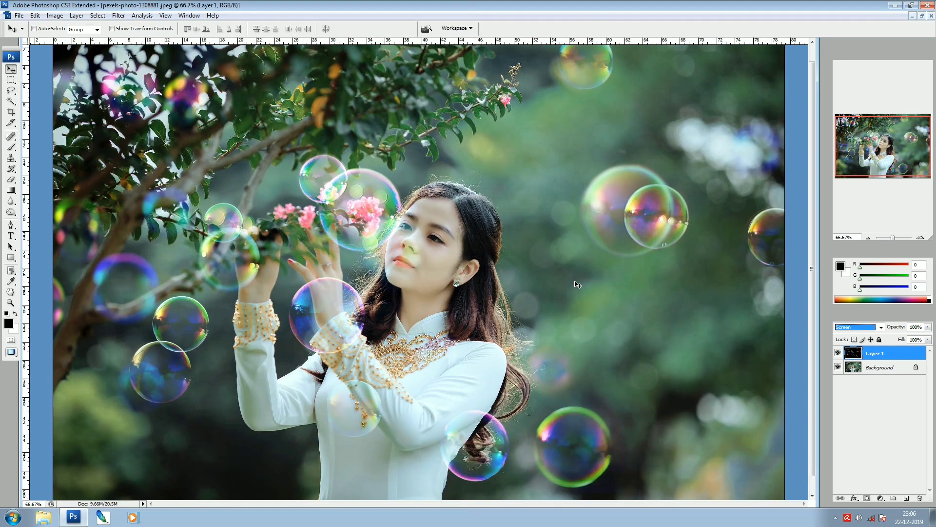
- Compare the photo with and without Layer 1, and reposition its bubbles clear of the woman's face
click(839, 353)
click(839, 353)
drag(246, 245, 232, 192)
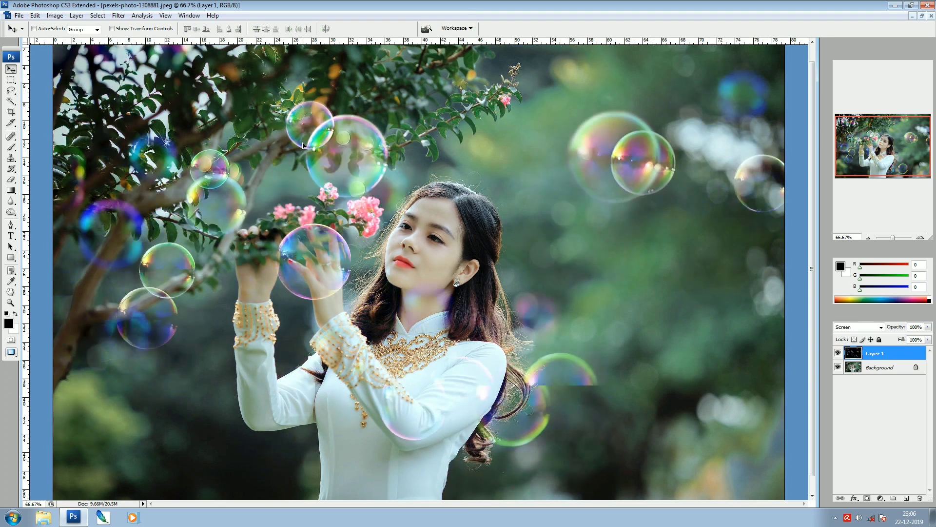
alt+click(327, 201)
drag(341, 245, 353, 230)
- Return to the standard windowed view and open the heart bubble overlay 6.jpg from the Bubbles_overlays folder
key(f)
key(f)
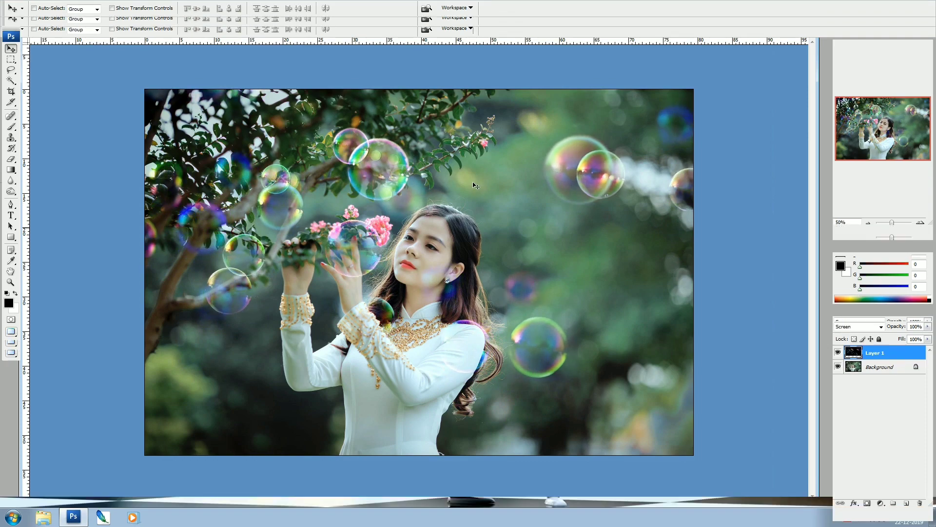
key(f)
key(f)
double_click(607, 217)
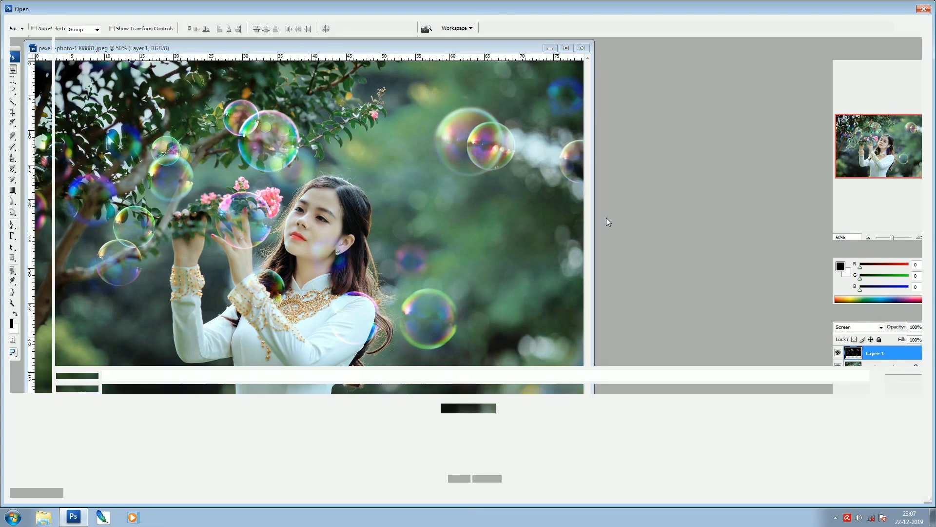
click(797, 119)
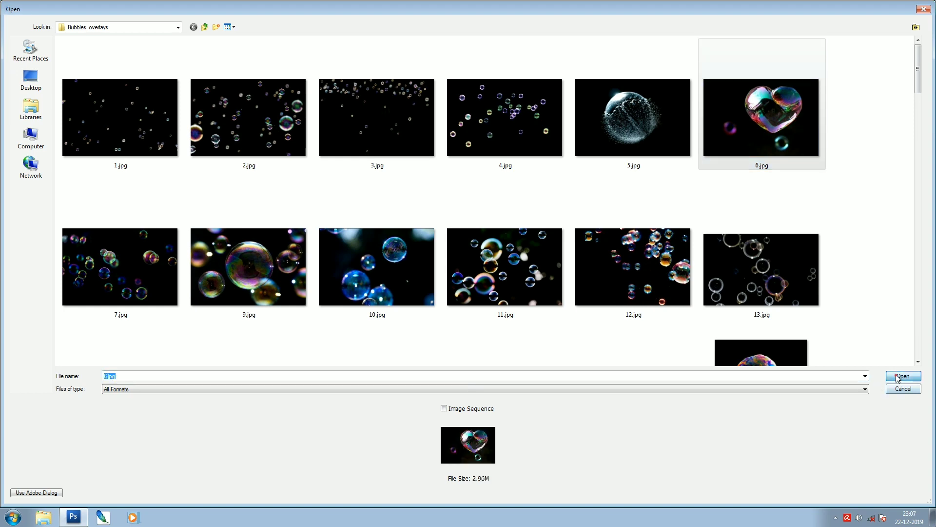
click(903, 376)
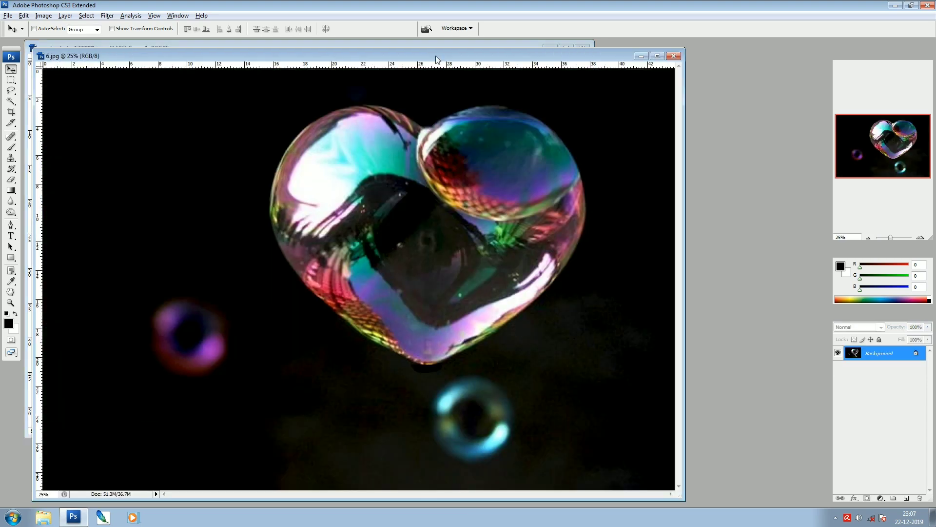
- Copy the 6.jpg heart bubble overlay into the portrait photo as a new layer and close 6.jpg
drag(435, 56, 661, 228)
drag(674, 352, 411, 182)
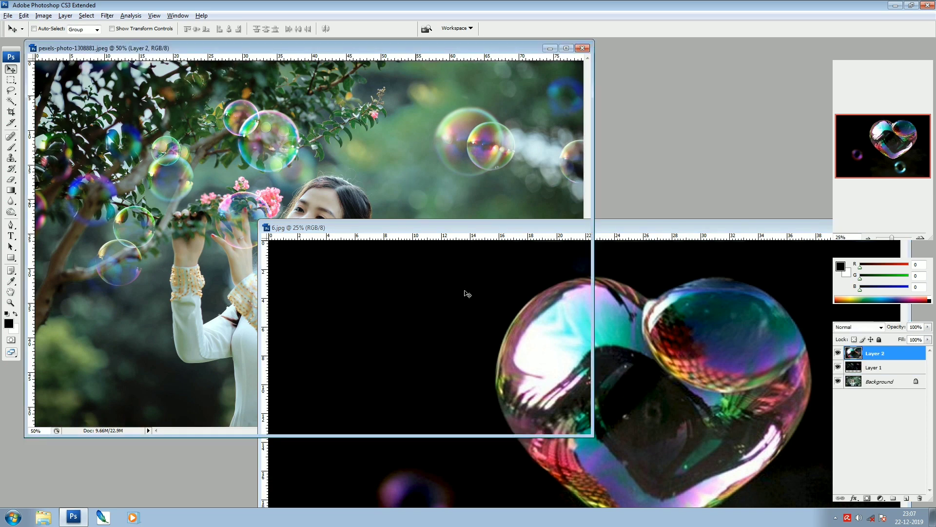
click(671, 308)
key(ctrl+w)
- Scale the heart bubble layer down proportionally to fit inside the photo and place it over the woman
key(f)
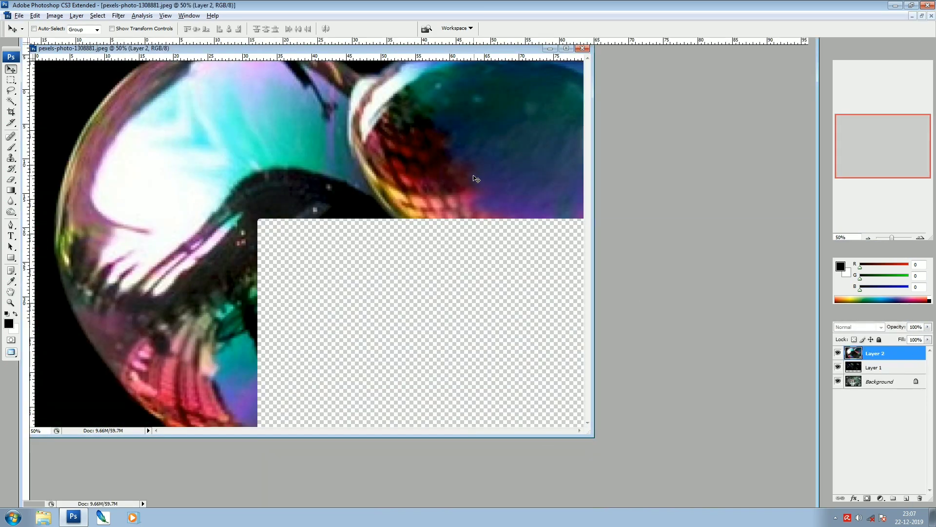
key(f)
key(ctrl+minus)
key(ctrl+minus)
key(ctrl+minus)
key(ctrl+t)
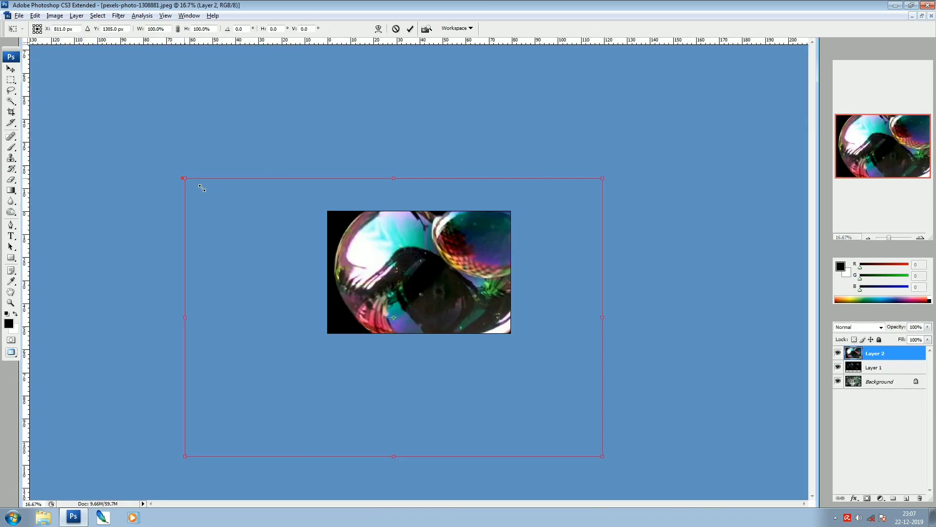
drag(185, 178, 320, 266)
drag(412, 289, 430, 258)
key(Return)
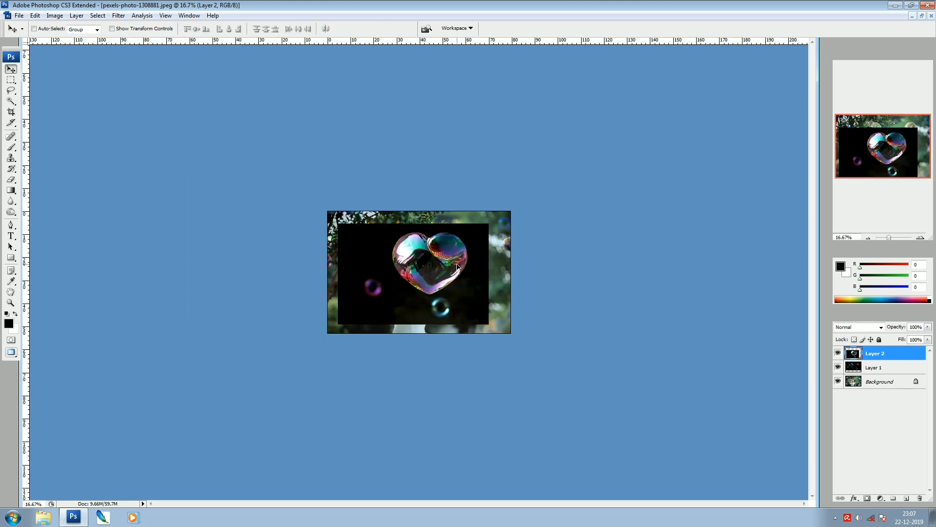
- Set the heart bubble layer's blend mode to Screen, trying Lighten first
key(ctrl+plus)
key(ctrl+plus)
key(ctrl+plus)
key(ctrl+plus)
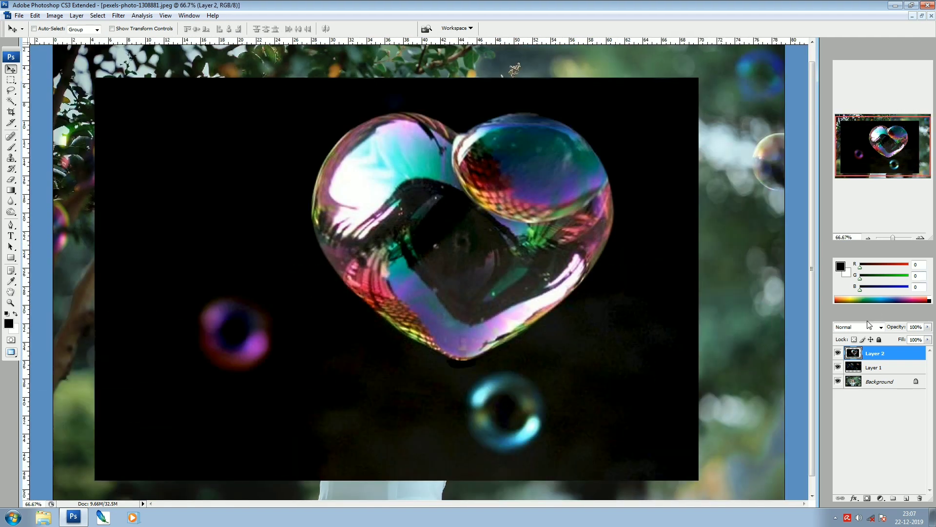
click(869, 326)
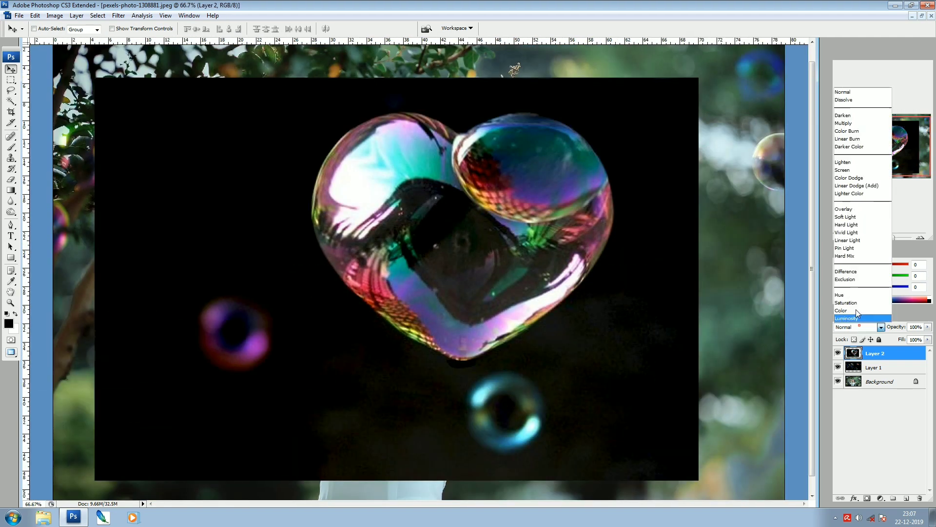
click(853, 163)
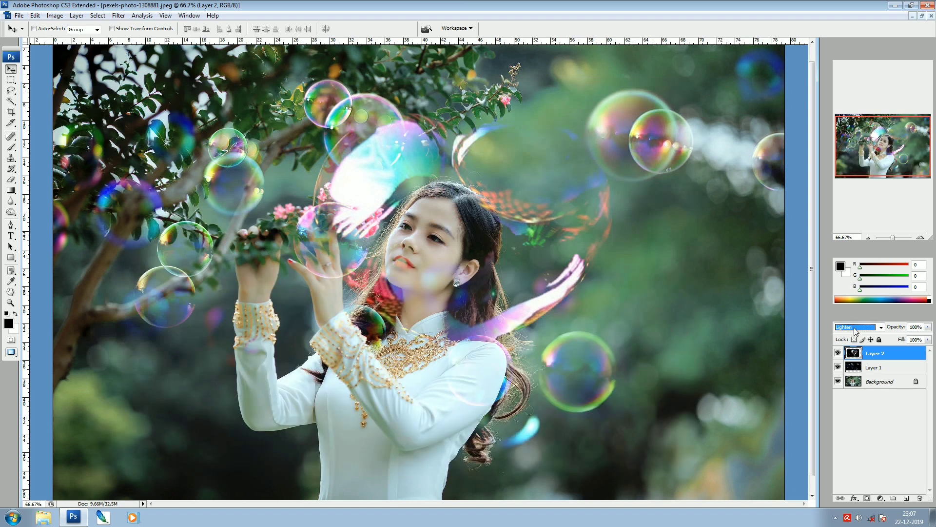
- Hide Layer 1, position the heart bubble around the woman's head and hands, and show Layer 1 again
click(838, 367)
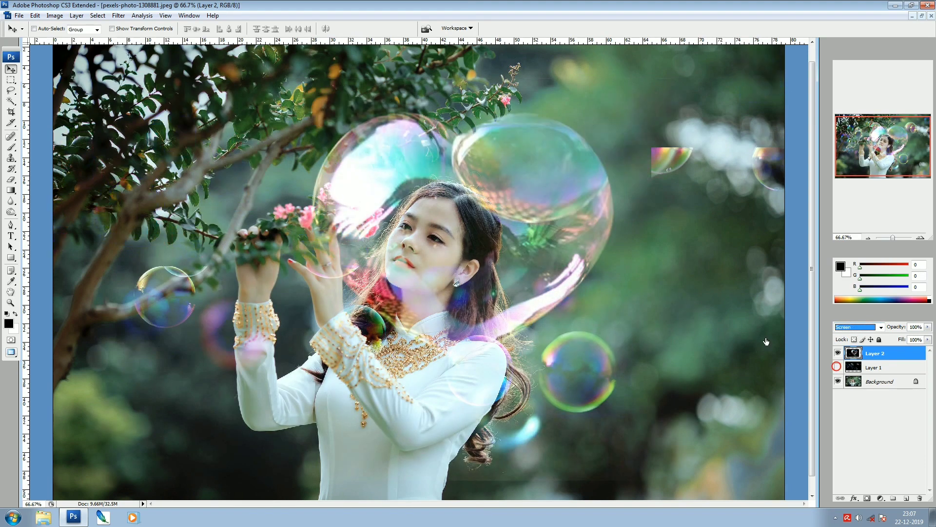
drag(447, 253, 440, 257)
key(ctrl+minus)
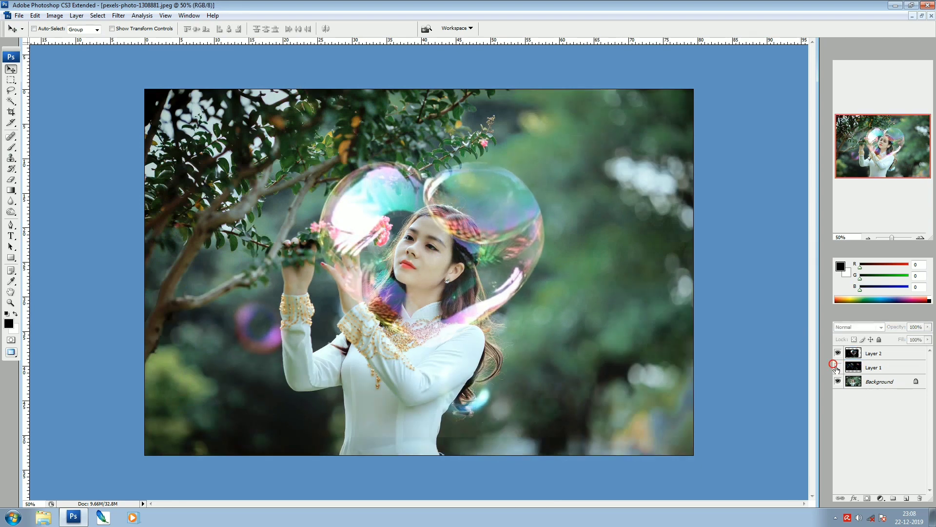
click(837, 367)
- Try moving the heart bubble layer down over the woman's dress, and undo the move
click(524, 359)
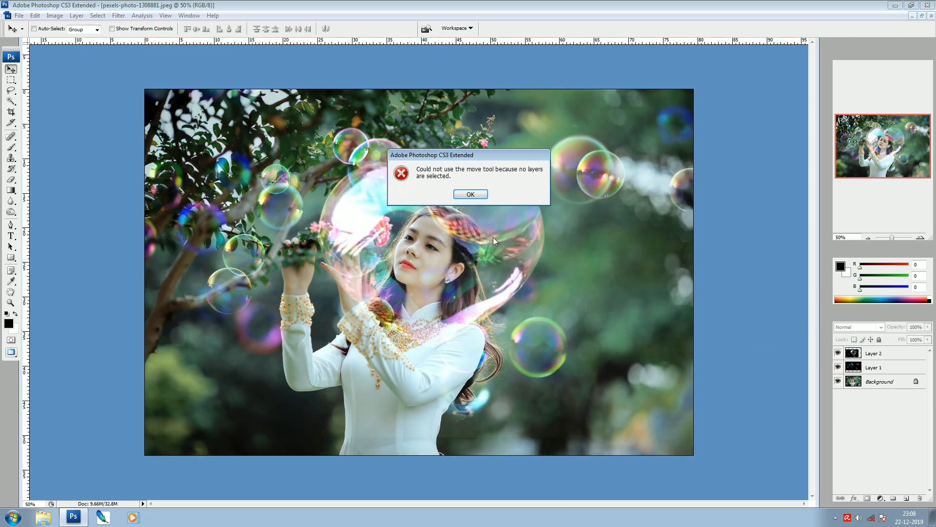
key(Return)
drag(587, 349, 585, 366)
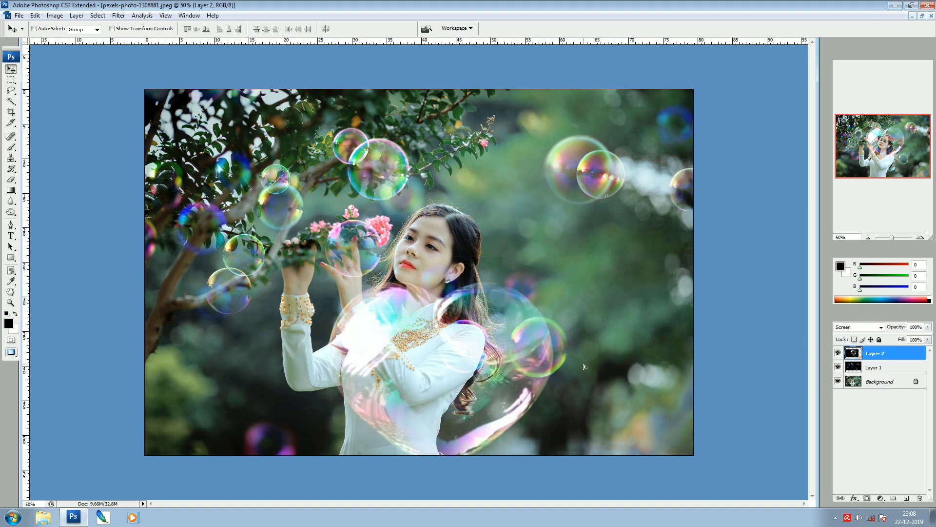
key(ctrl+z)
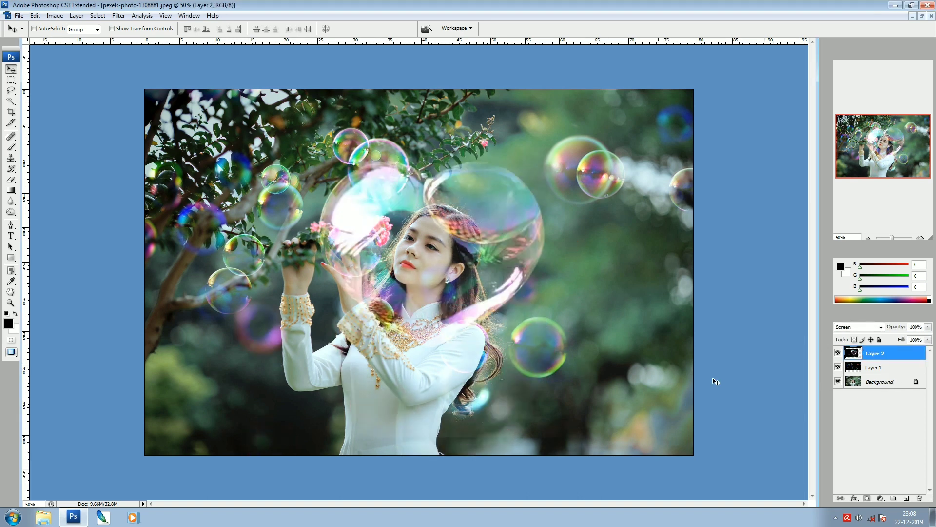
- Reposition Layer 1 so its small bubbles spread around the heart bubble and clear the woman's face
click(899, 368)
drag(560, 249, 624, 315)
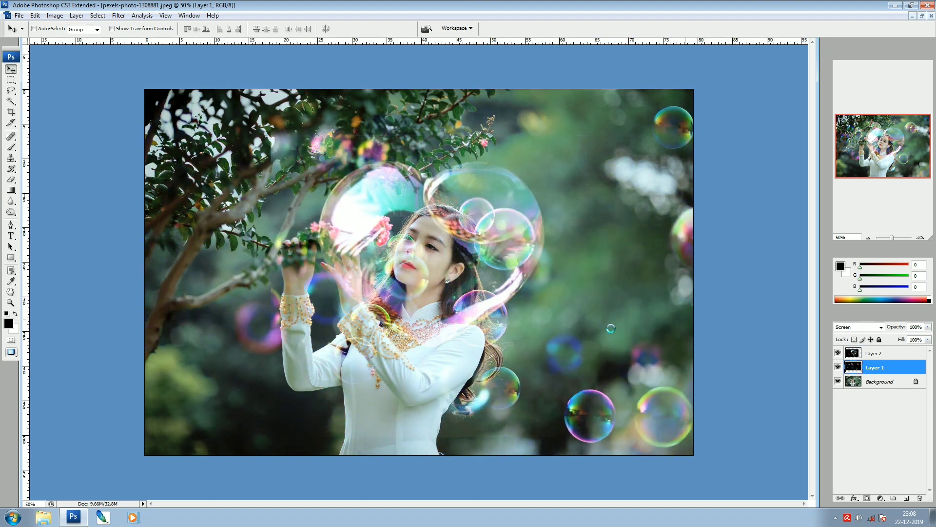
drag(681, 324, 350, 304)
- Erase Layer 1's small bubbles inside the heart with a size 600 soft eraser, and return to the windowed view
key(e)
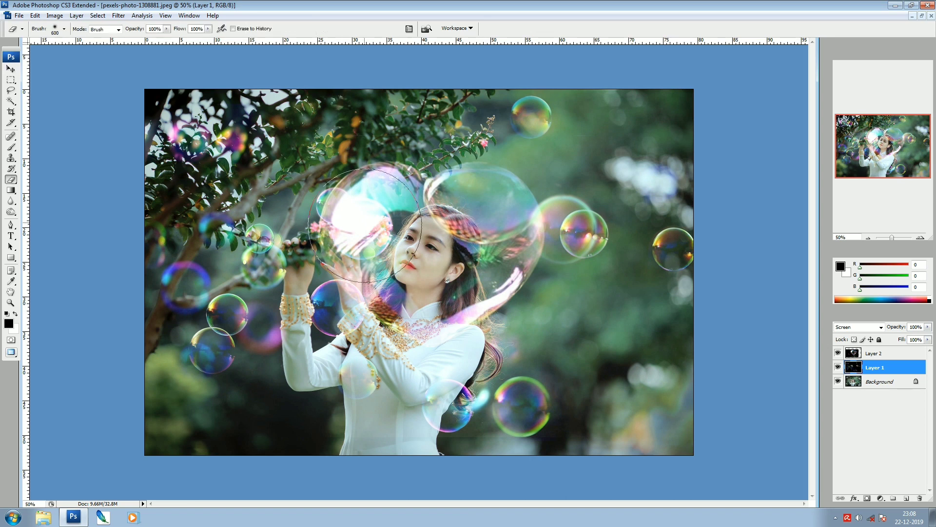
drag(362, 253, 357, 224)
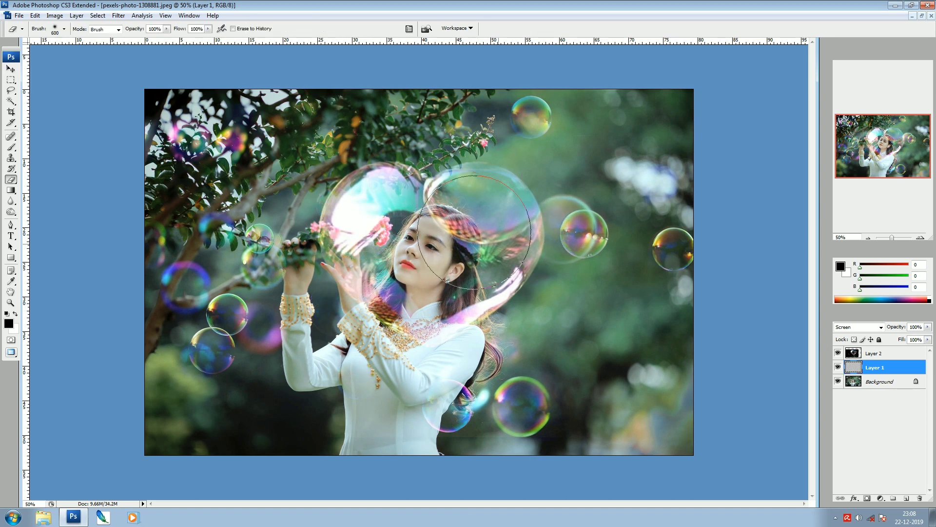
key(v)
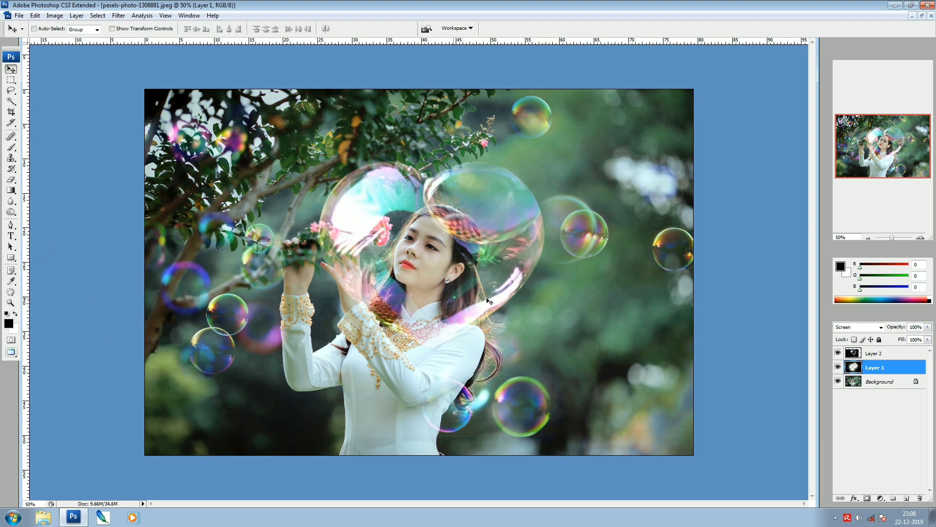
key(f)
key(f)
key(f)
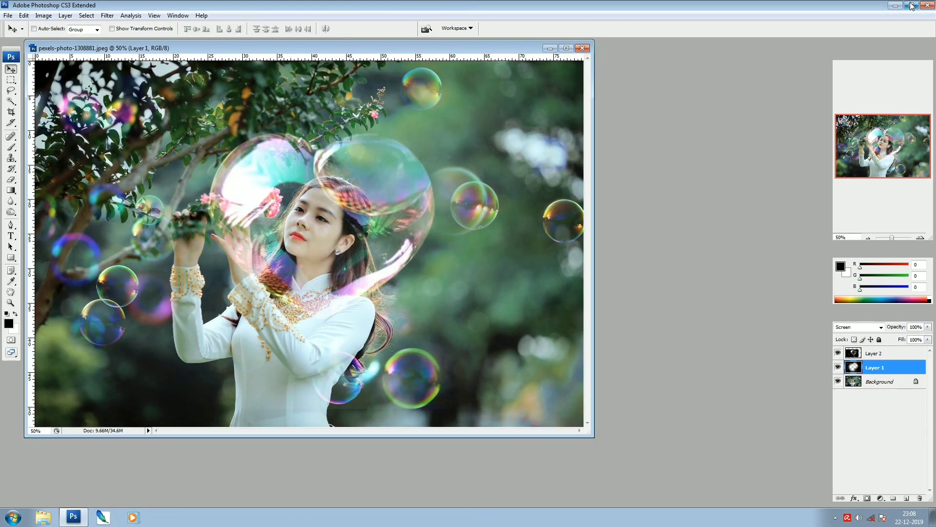
- Open the bubble overlay image 35.jpg from the Bubbles_overlays folder
key(ctrl+o)
click(374, 261)
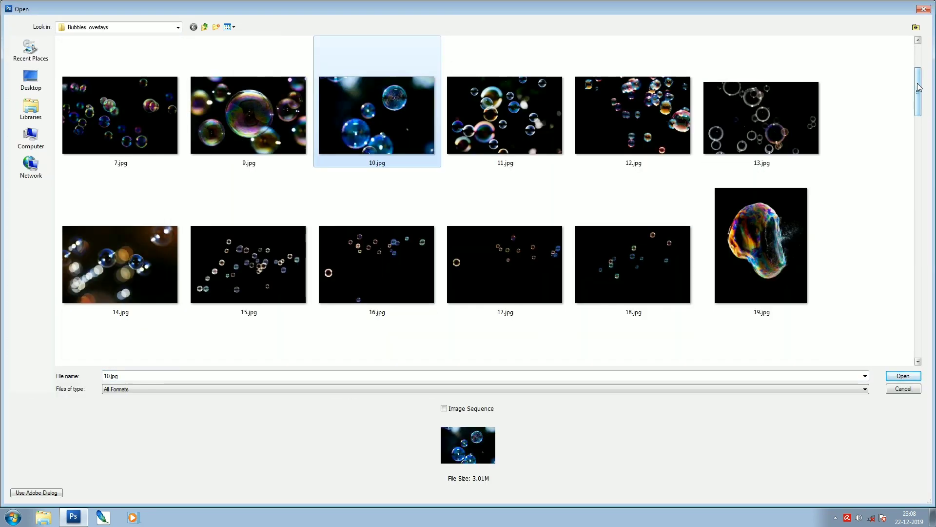
drag(918, 84, 920, 154)
double_click(554, 273)
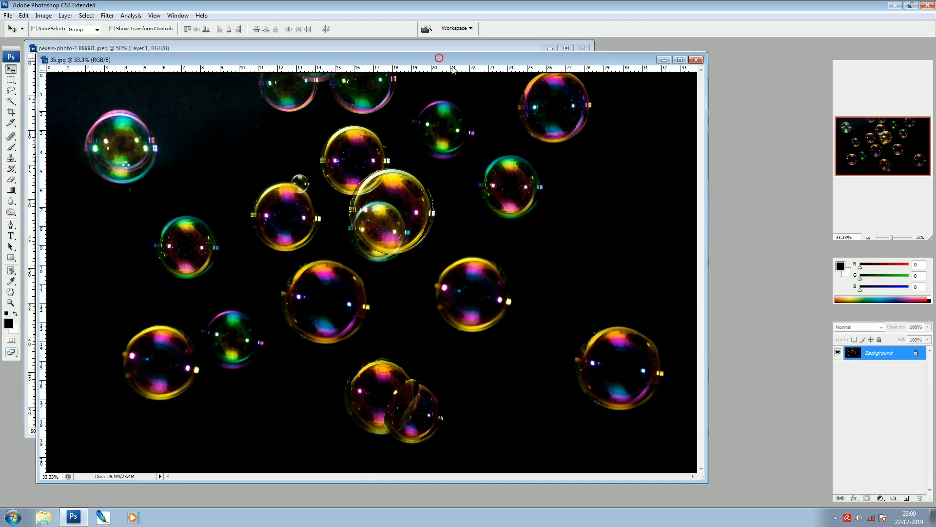
- Copy the 35.jpg bubbles into the portrait as a new layer above Layer 1, and show the portrait in full-screen view
drag(439, 58, 482, 88)
key(ctrl+w)
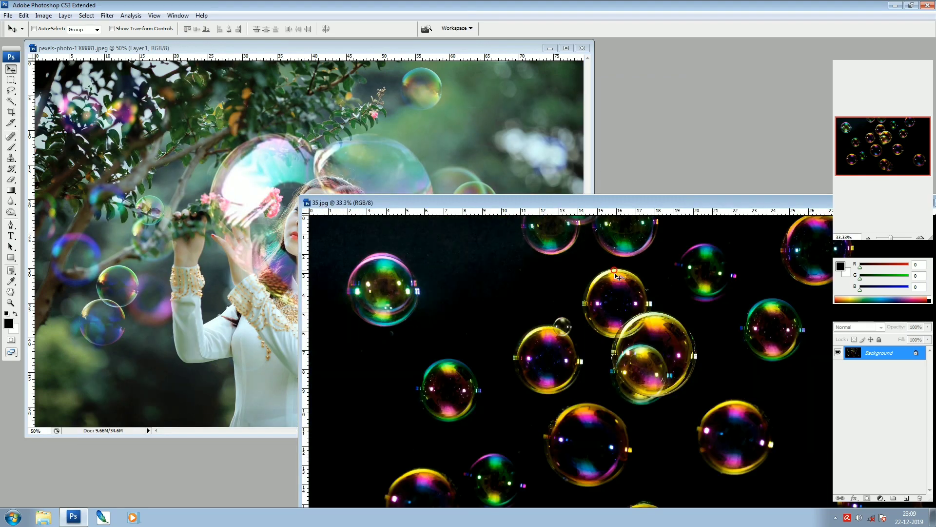
drag(619, 286, 459, 186)
key(f)
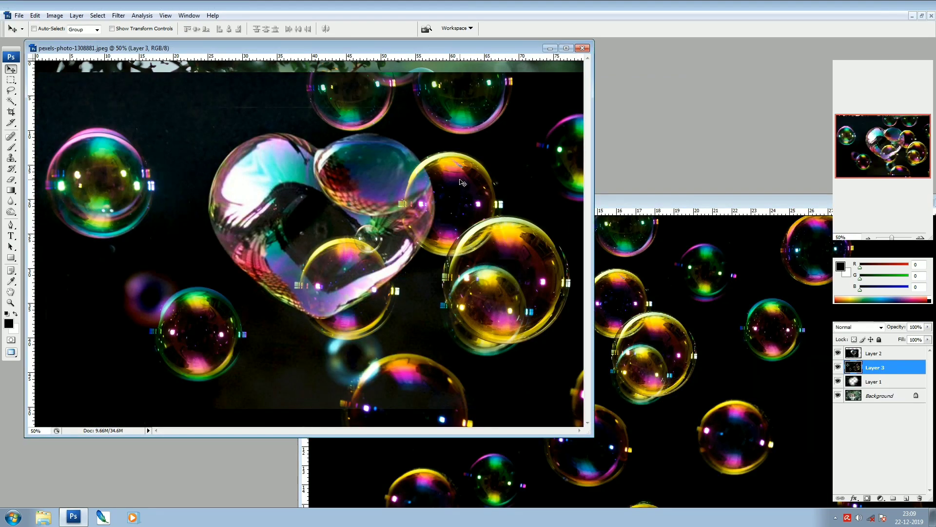
- Scale Layer 3 down to roughly the photo's size and center it over the portrait
key(ctrl+minus)
key(ctrl+t)
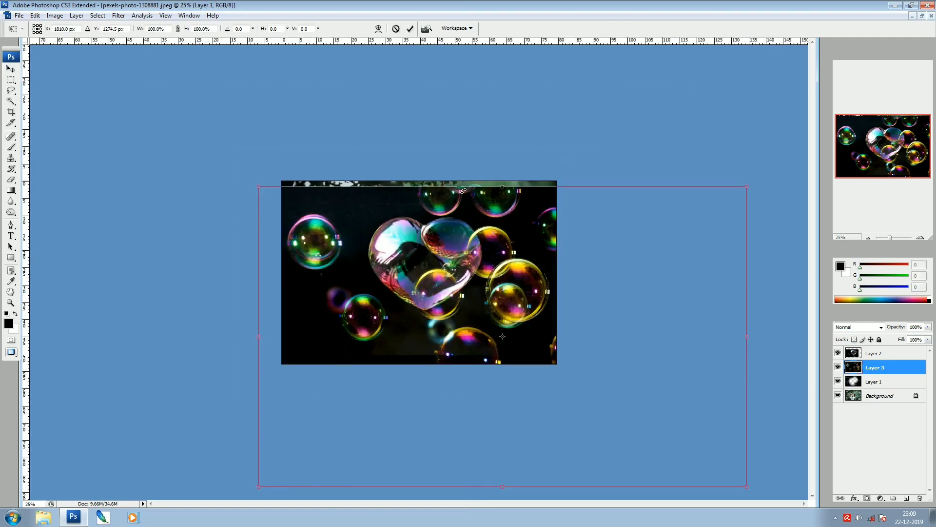
drag(745, 189, 636, 254)
drag(526, 321, 440, 257)
key(Return)
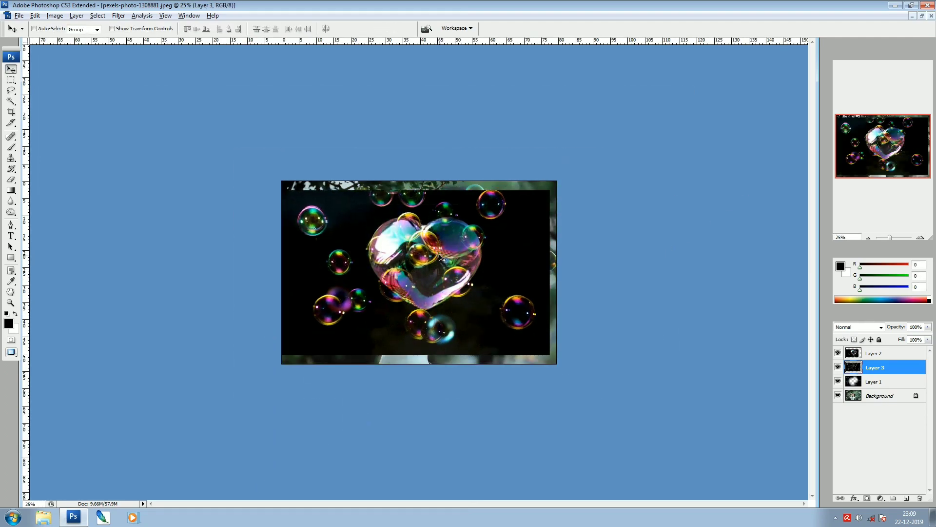
- Set Layer 3's blend mode to Screen
key(ctrl+plus)
key(ctrl+plus)
key(ctrl+plus)
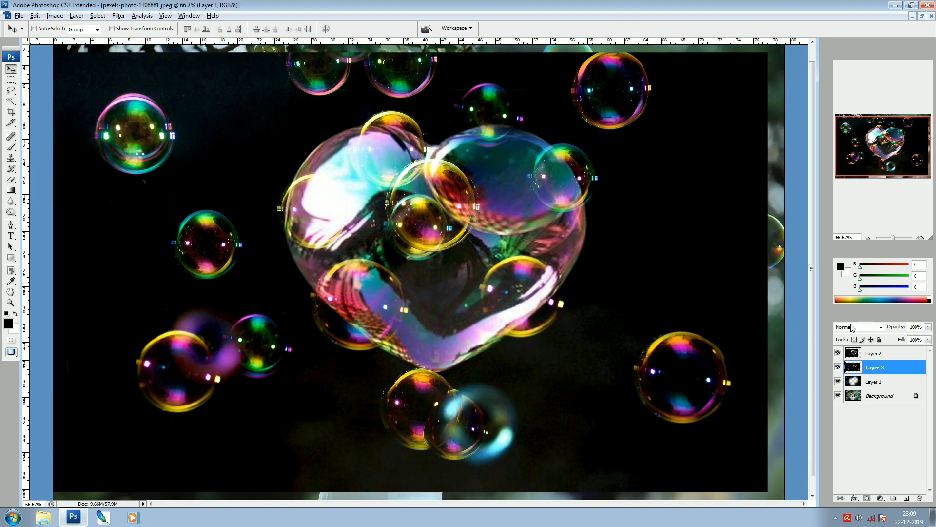
click(852, 328)
click(847, 163)
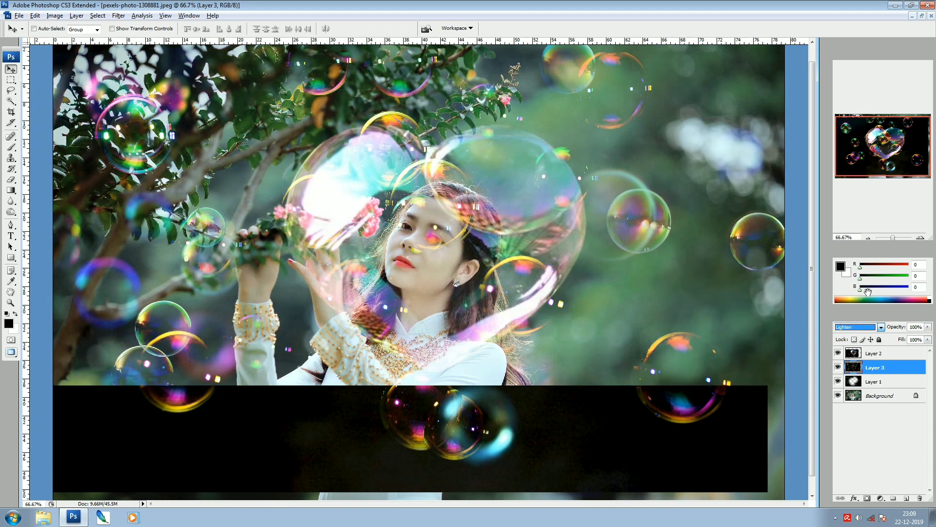
- Move Layer 3 toward the photo's lower right so its bubbles float beside the woman
alt+click(454, 222)
drag(497, 260, 768, 376)
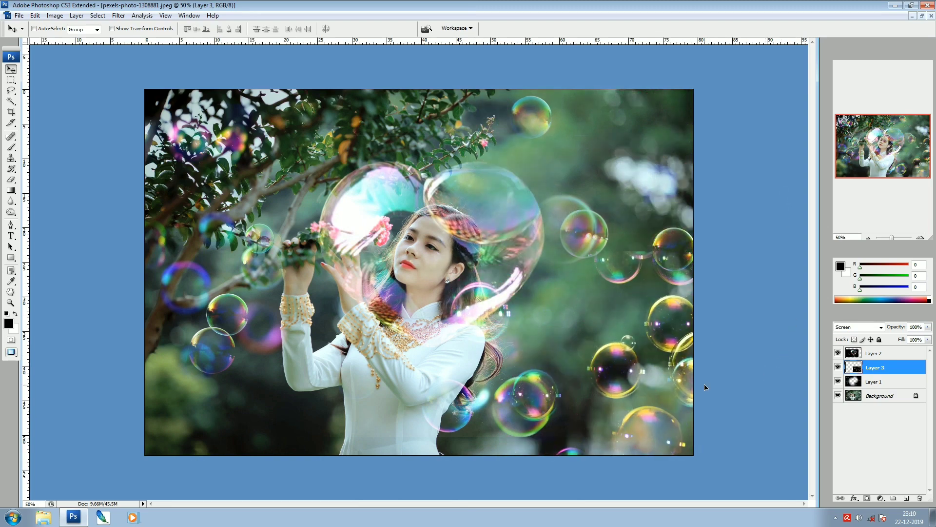
drag(705, 388, 645, 352)
- Erase Layer 3's bubbles over the woman's face and near the photo's right edge with the size 600 soft eraser
key(e)
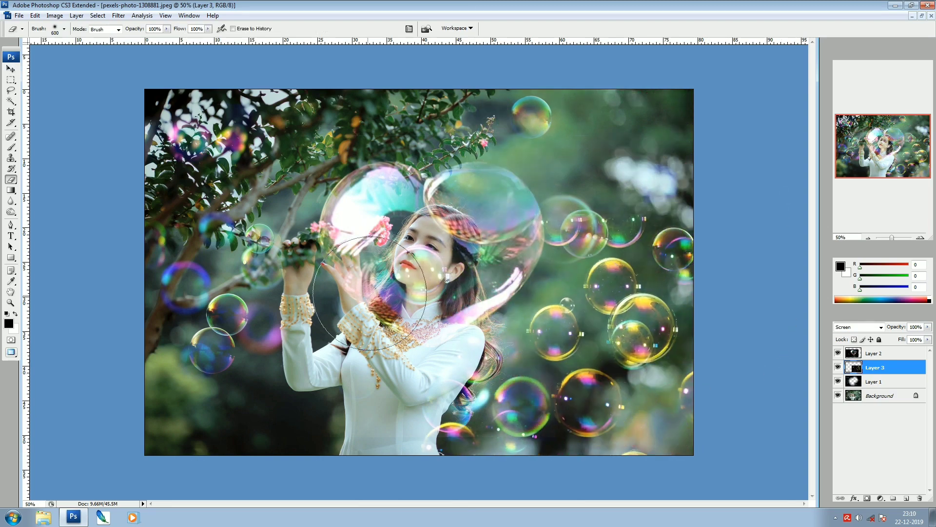
click(417, 270)
mouse_move(718, 197)
mouse_down()
mouse_move(448, 211)
mouse_move(682, 285)
mouse_up()
- Place a copy of Layer 3 over the photo's left side and erase its unwanted bubbles around the branches, hands and heart
key(v)
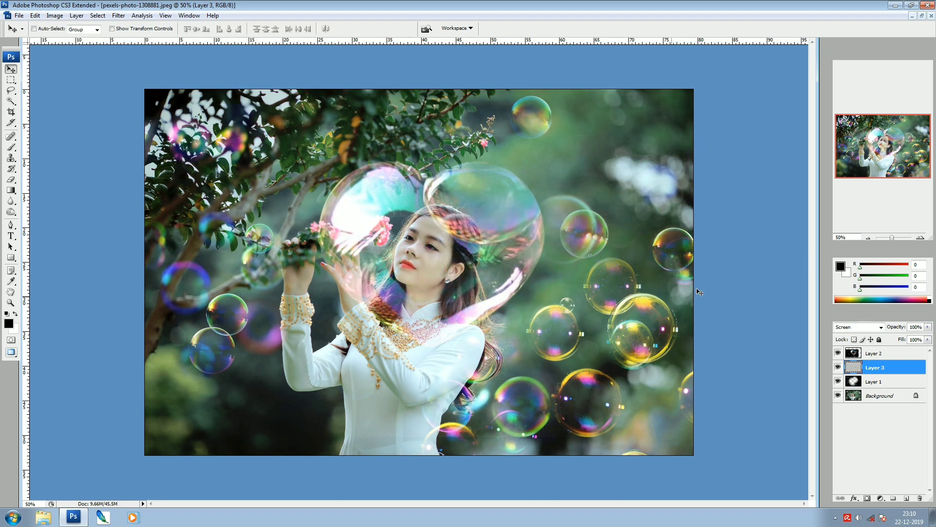
mouse_move(639, 336)
mouse_down()
mouse_move(488, 349)
mouse_move(312, 341)
mouse_move(244, 317)
mouse_move(224, 322)
mouse_move(201, 193)
mouse_move(203, 237)
mouse_move(206, 225)
mouse_up()
key(e)
mouse_move(206, 269)
mouse_down()
mouse_move(257, 239)
mouse_move(327, 246)
mouse_move(275, 201)
mouse_up()
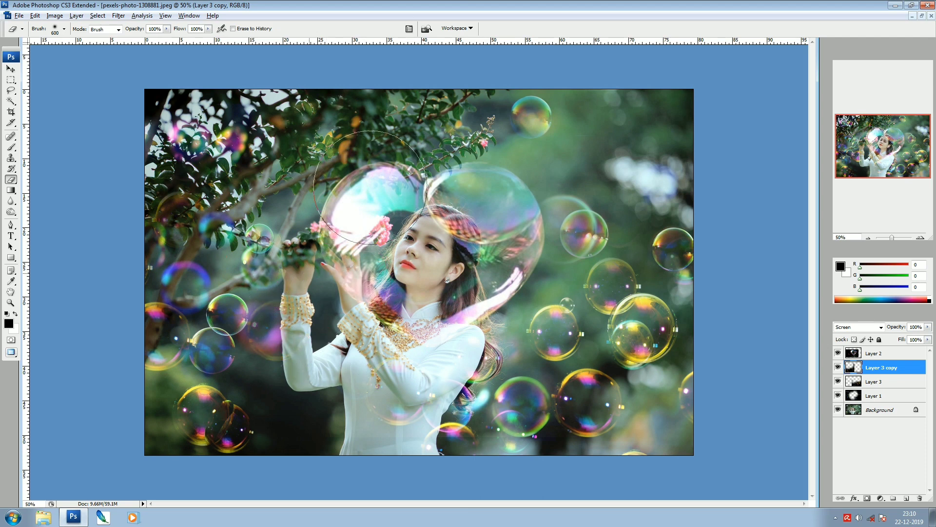
- Erase Layer 3's overlapping yellow bubbles right of the woman, and place a copy of the layer in the photo's upper right
key(v)
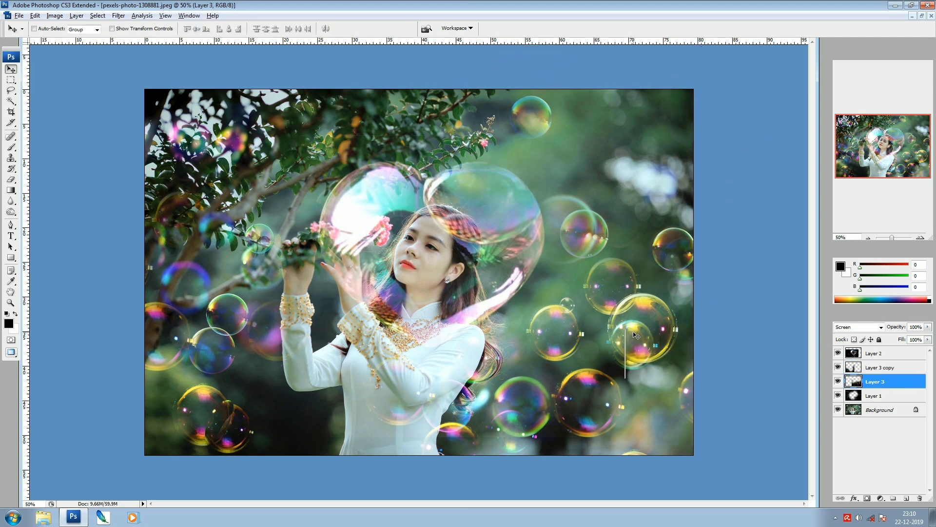
drag(636, 336, 736, 209)
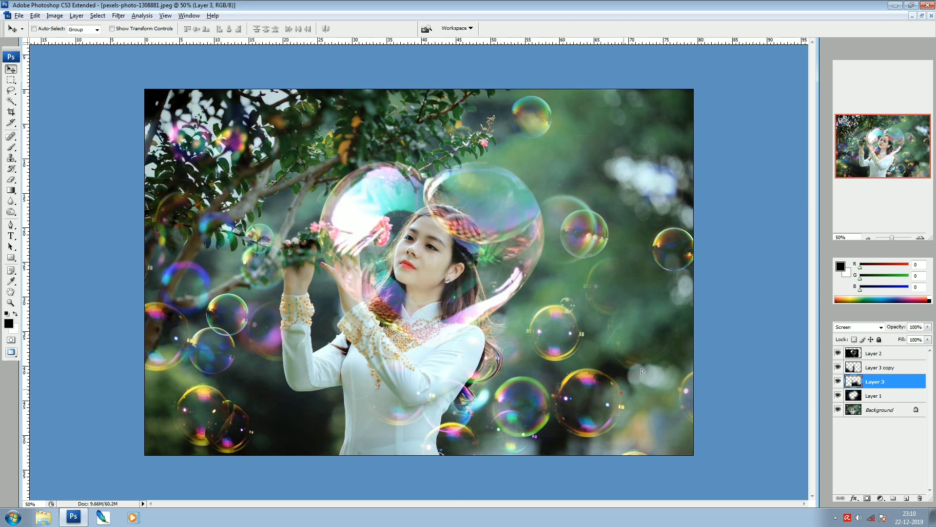
drag(642, 371, 711, 102)
drag(632, 145, 640, 154)
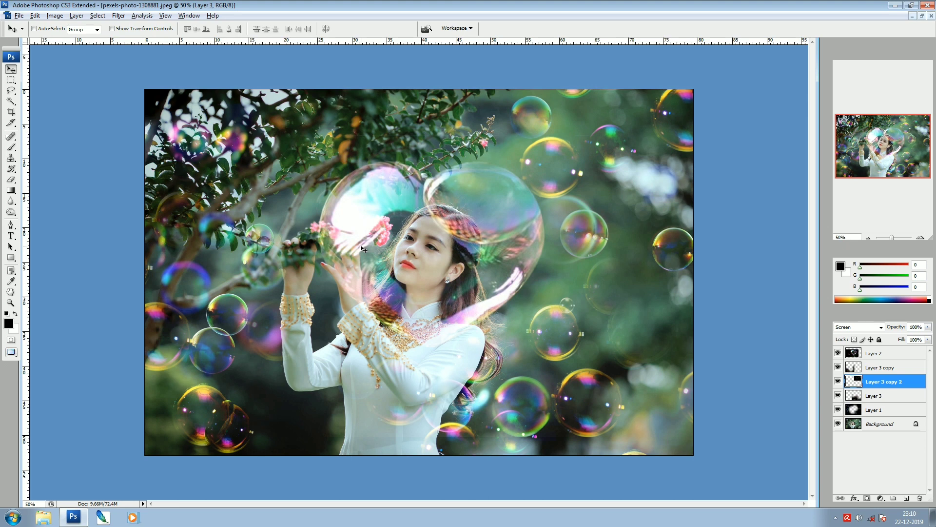
- Examine the bubble composite in full-screen view and magnified to 66.7%
key(f)
key(f)
key(f)
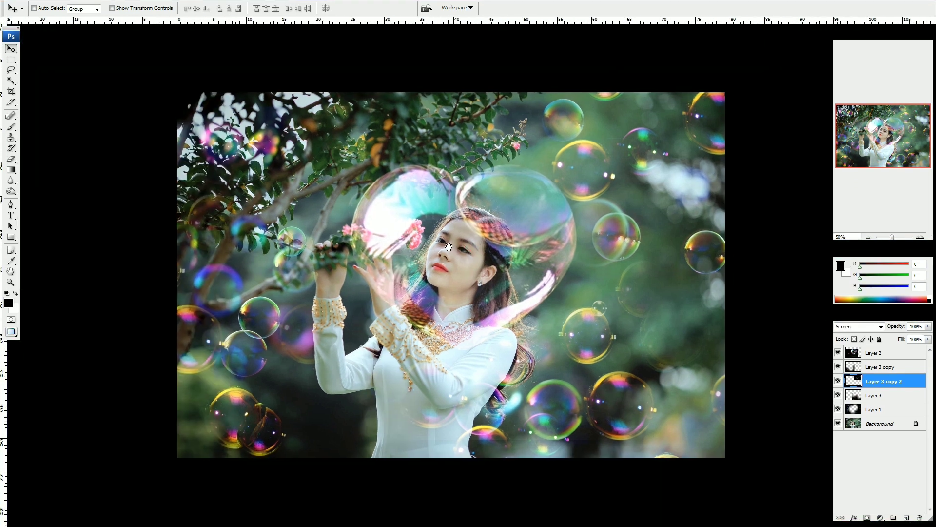
key(f)
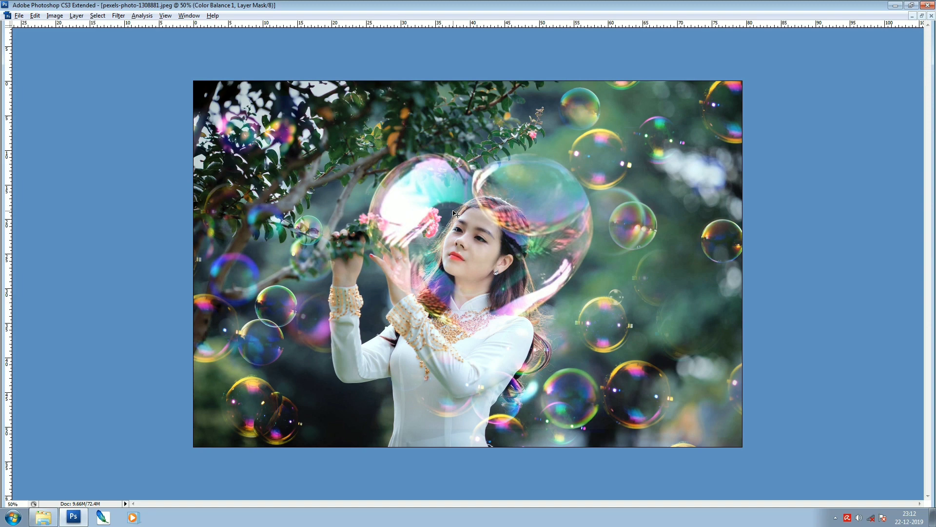
key(ctrl+plus)
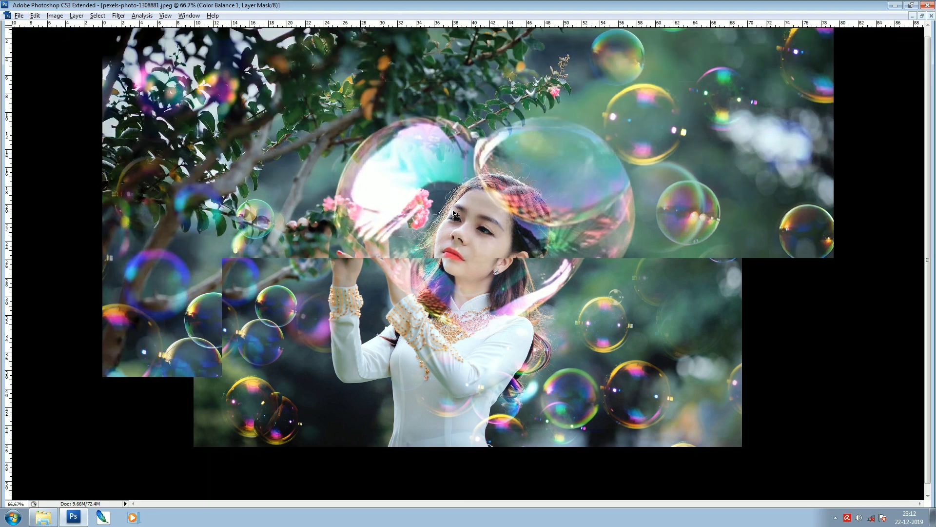